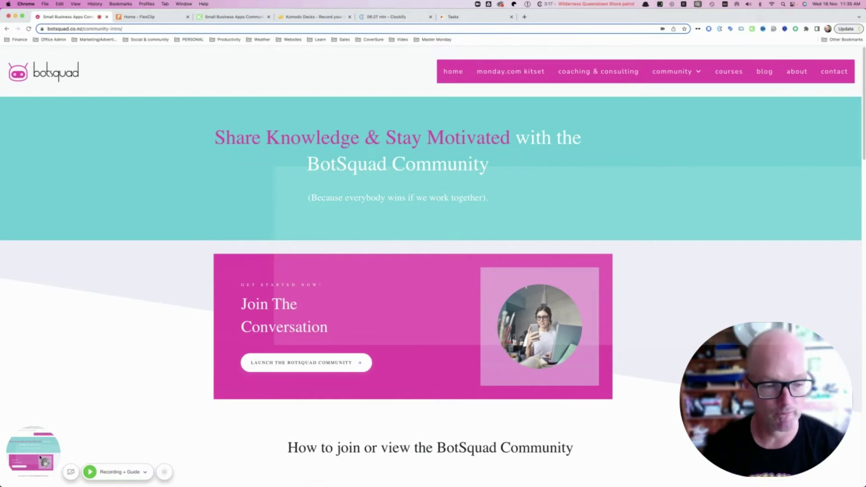
Toggle the camera off and back on, confirm Recording + Guide mode, and start a new capture
left_click(71, 471)
left_click(17, 472)
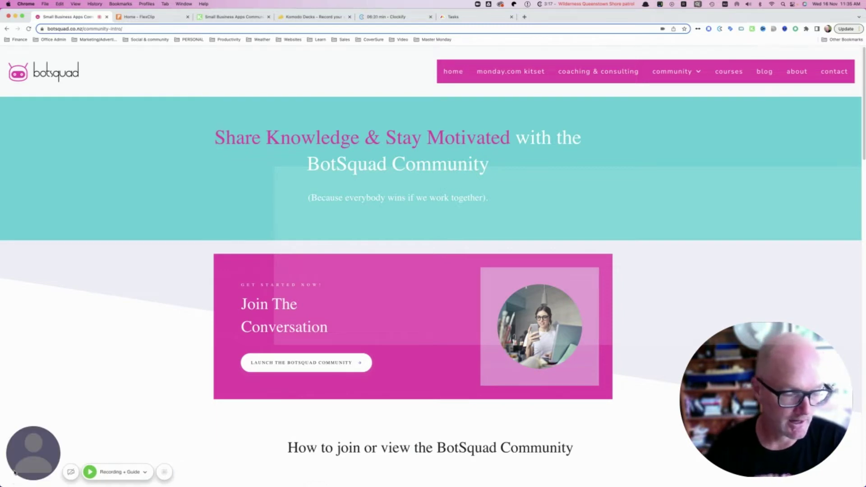
left_click(144, 472)
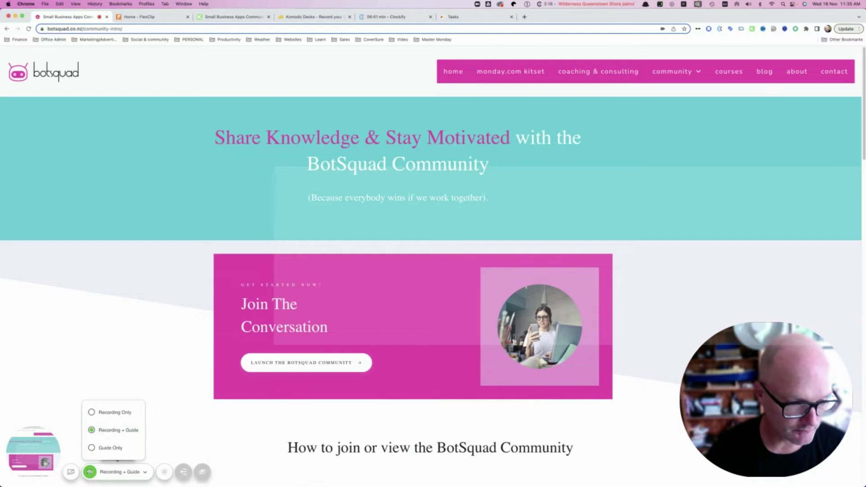
left_click(90, 472)
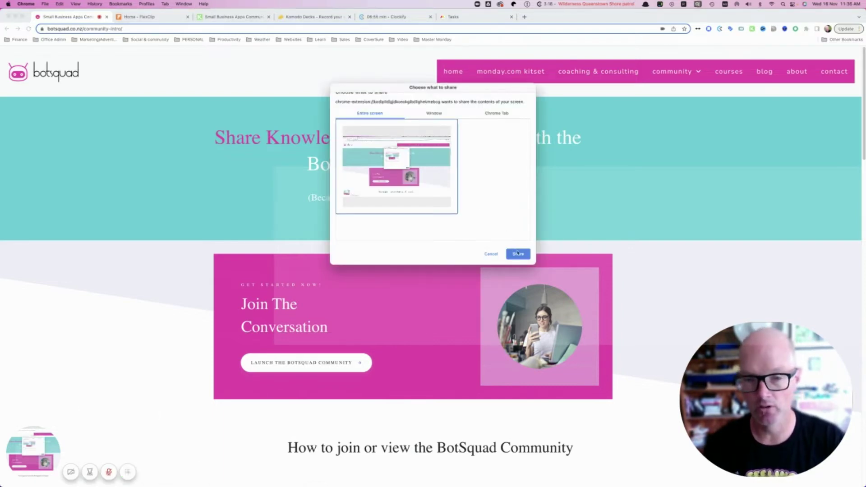
Share the entire screen, then book 25 November at 11:30 am on BotSquad's consultation calendar
left_click(520, 254)
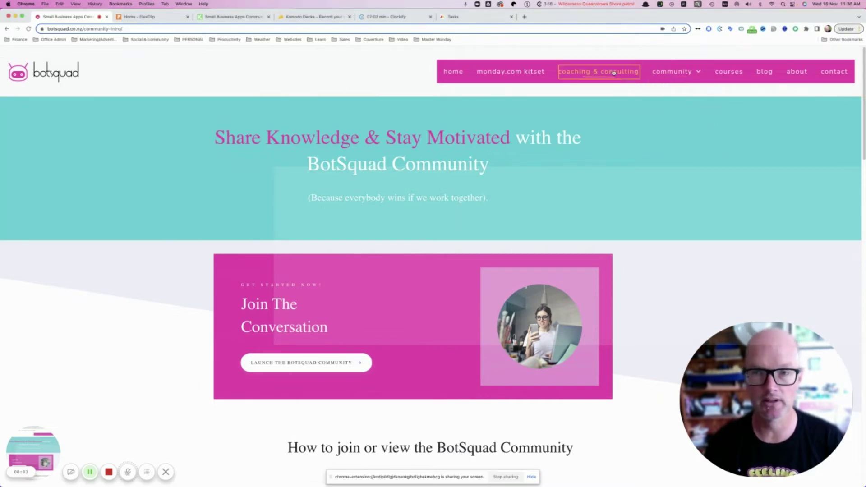
left_click(574, 73)
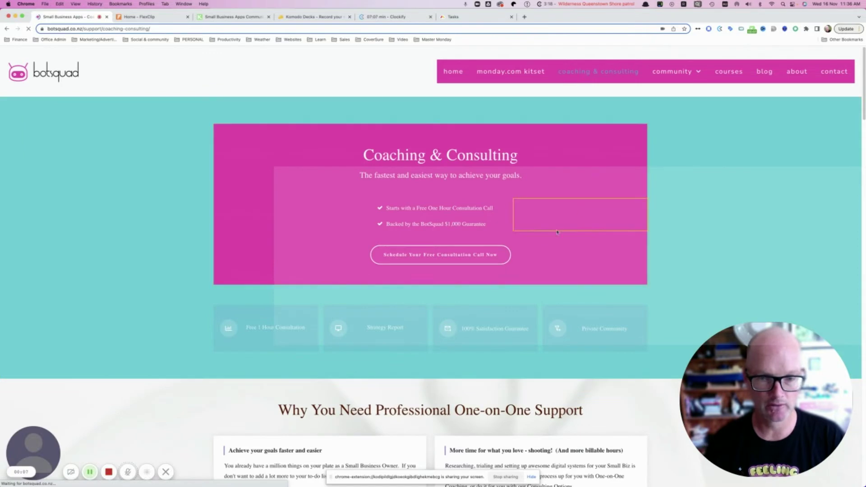
left_click(440, 256)
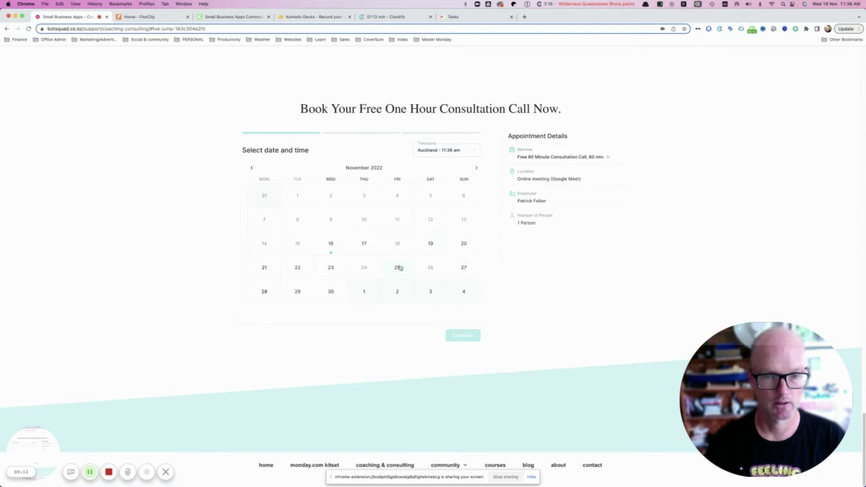
left_click(398, 267)
left_click(431, 223)
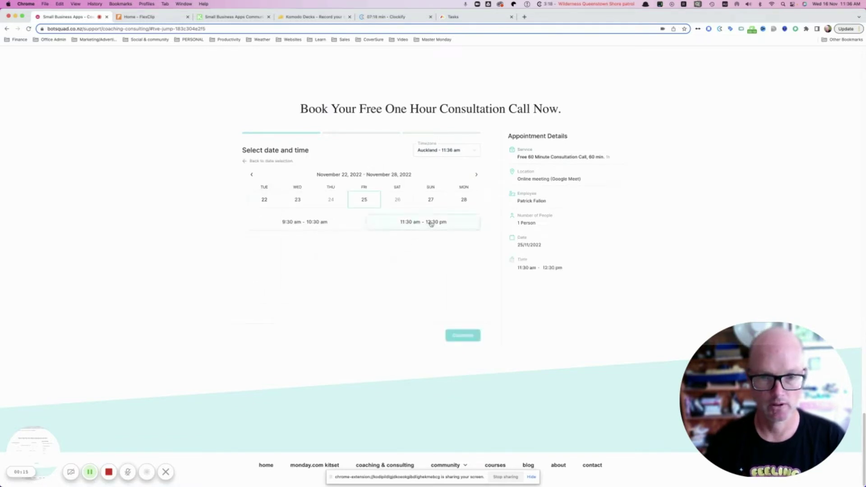
Continue to the contact form, enter the phone number, and stop the recording
left_click(468, 337)
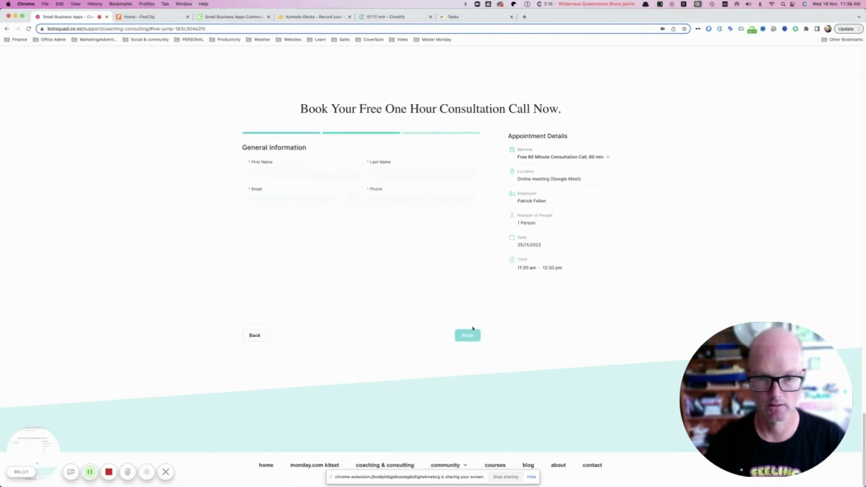
left_click(416, 200)
type("21737")
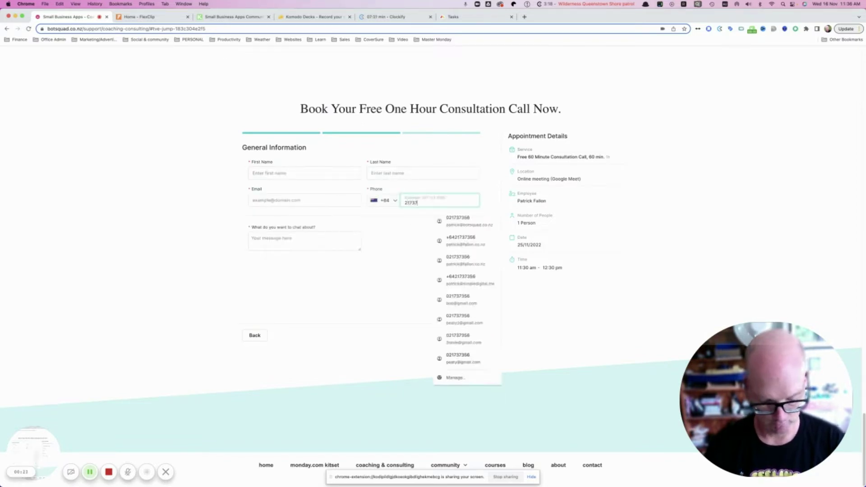
type("356")
left_click(397, 319)
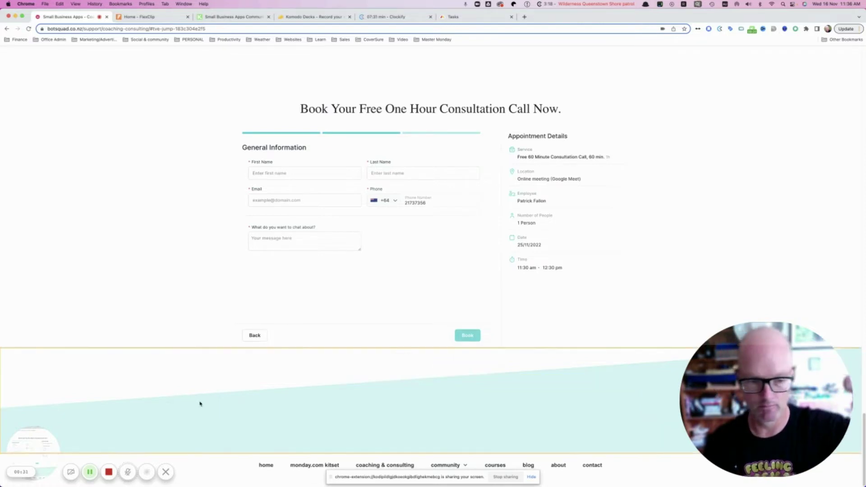
left_click(109, 472)
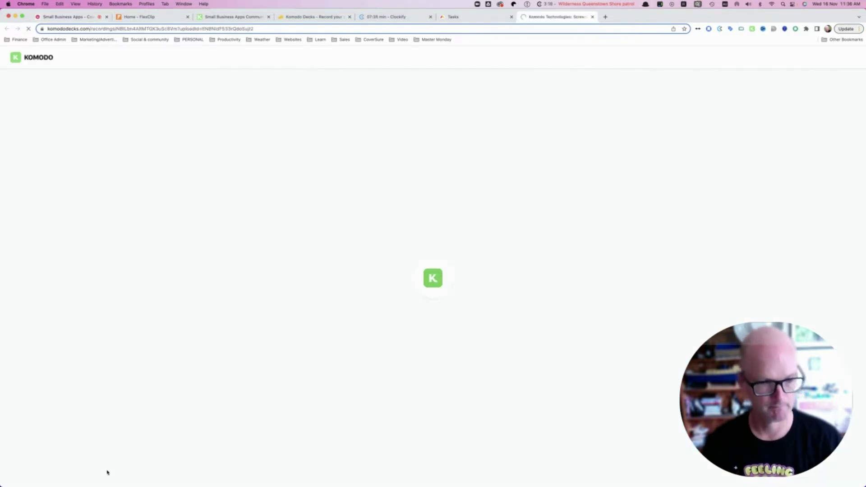
Switch applications while the new Komodo tab loads the uploaded recording
key("super+Tab")
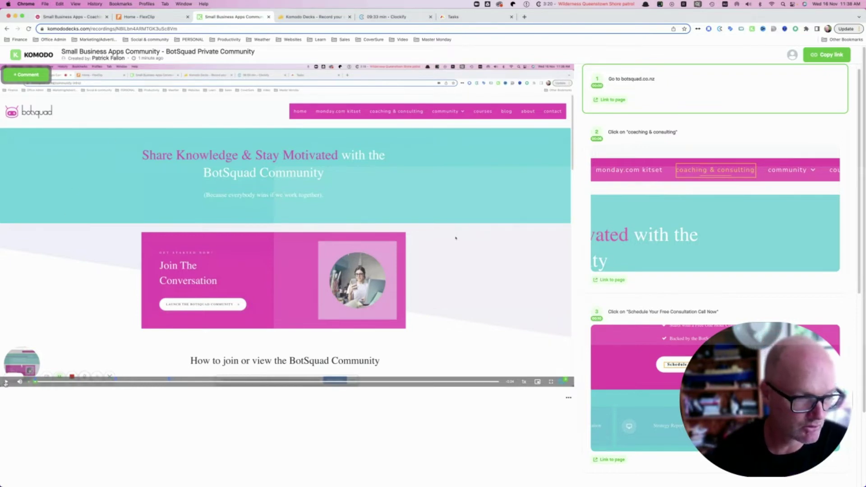
Play through the recording, opening the coaching & consulting comment and jumping to the schedule-call step
left_click(6, 382)
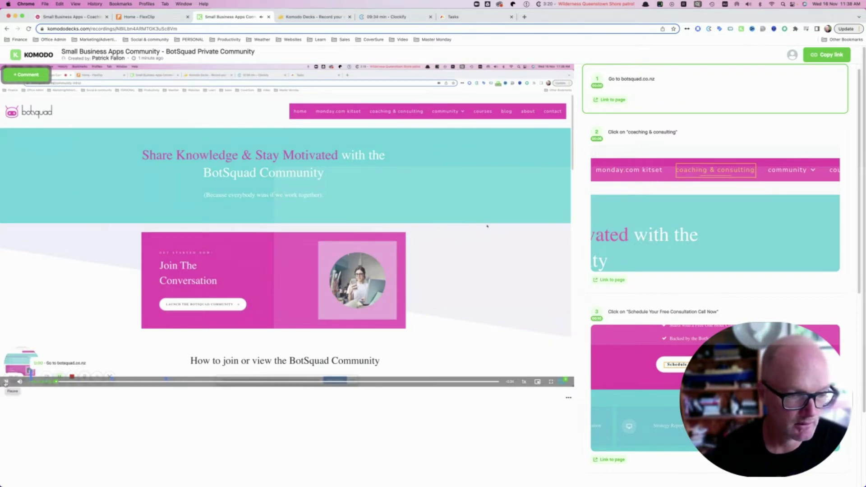
left_click(6, 381)
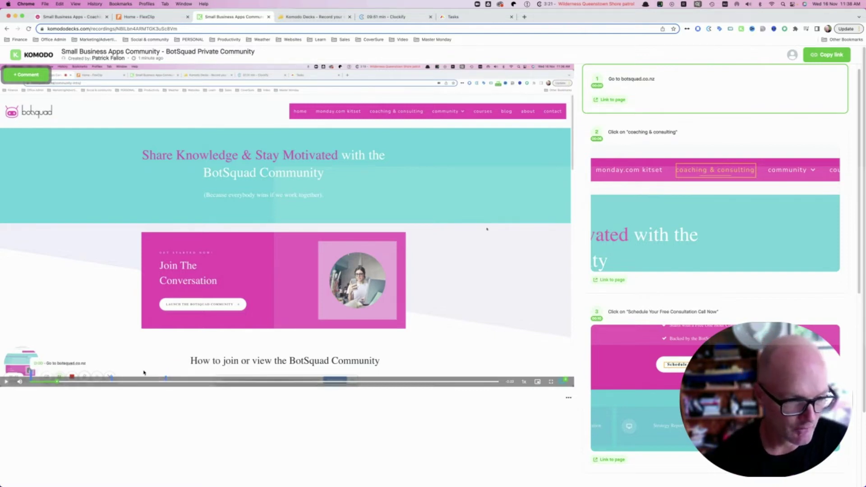
left_click(112, 379)
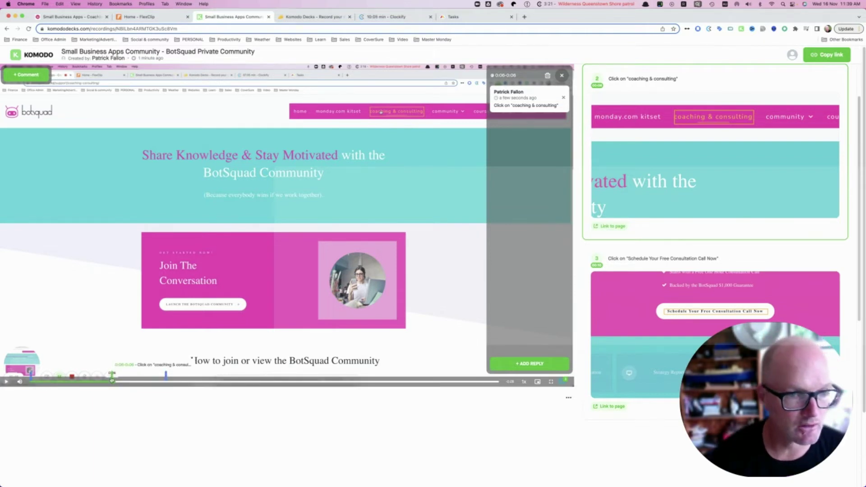
left_click(6, 381)
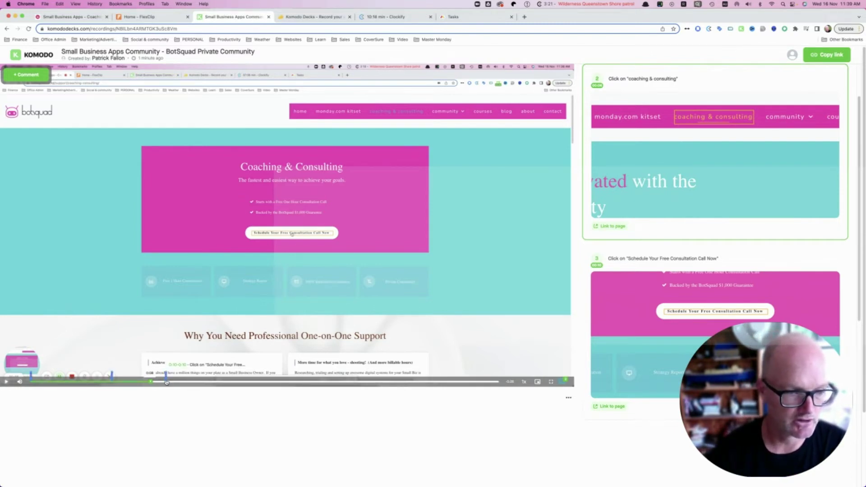
left_click(166, 381)
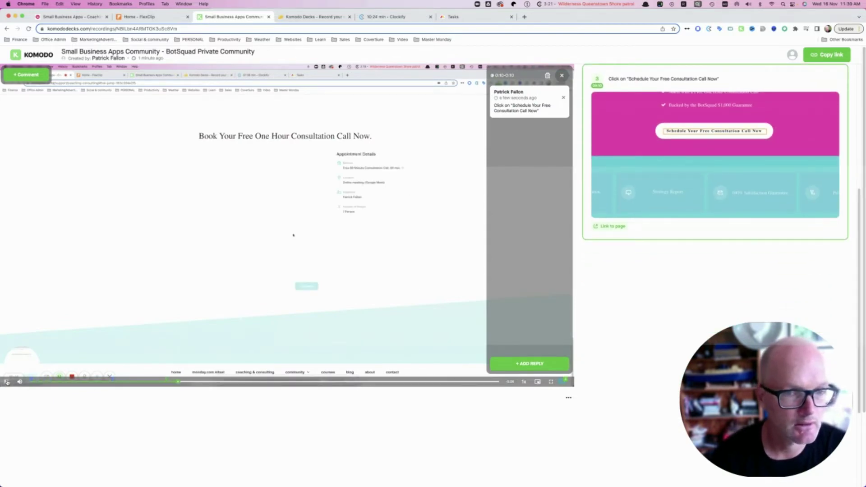
left_click(7, 382)
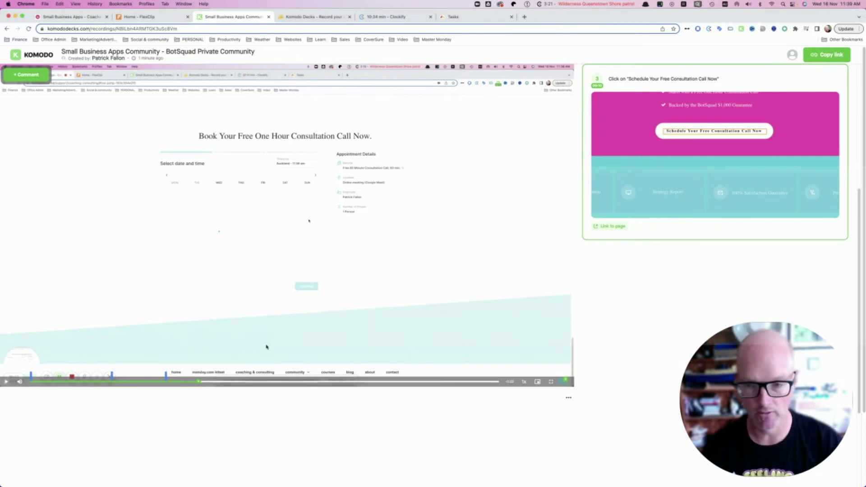
scroll(702, 304, "up", 5)
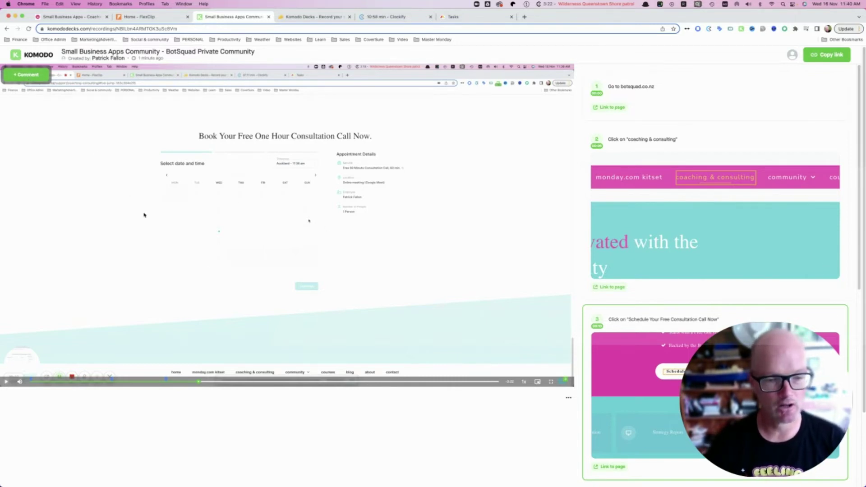
Start a comment at the booking form, advancing its time four seconds and marking an area
left_click(286, 382)
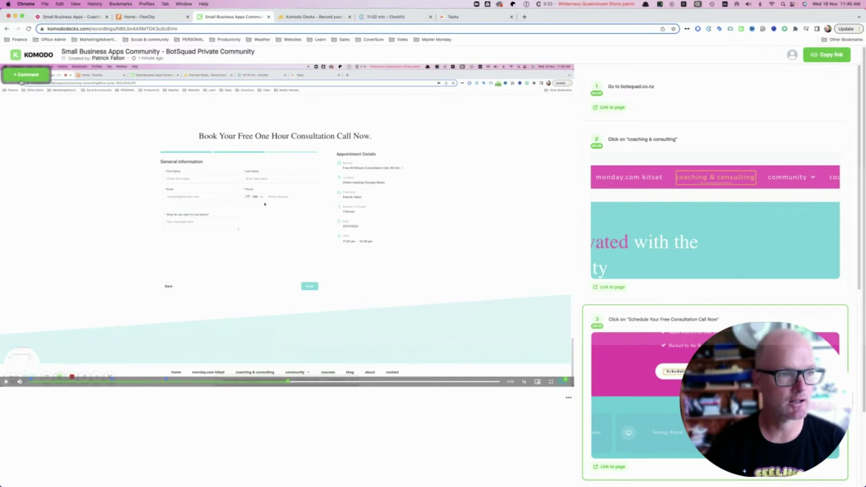
left_click(25, 76)
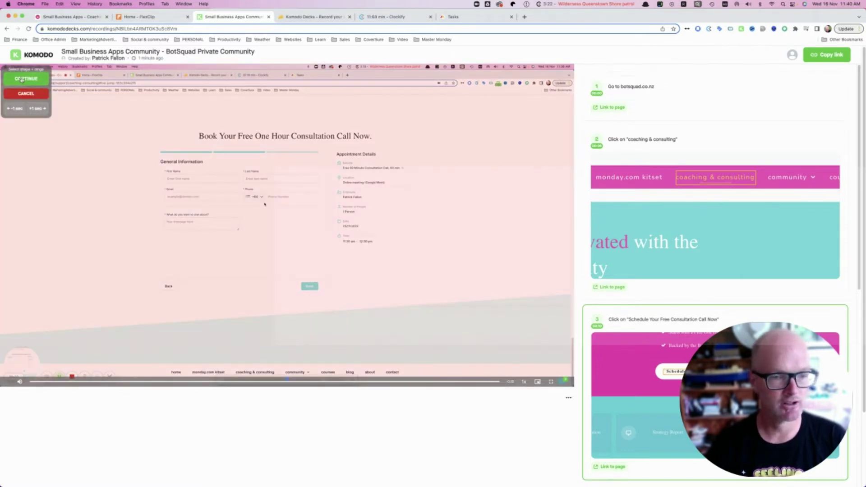
left_click(32, 109)
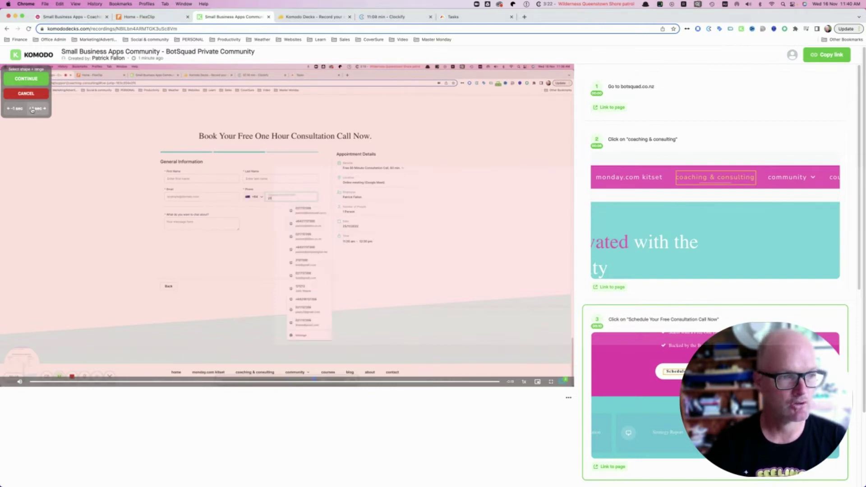
left_click(32, 109)
left_click(33, 109)
left_click(32, 109)
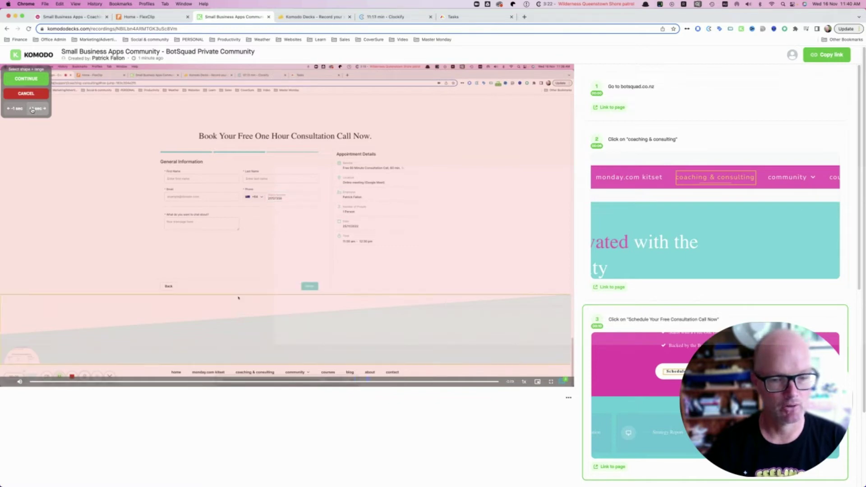
left_click(32, 109)
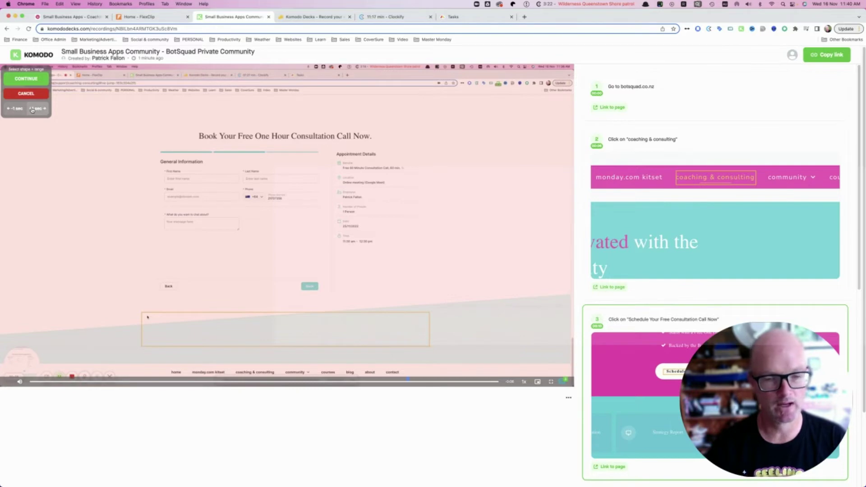
left_click(33, 109)
left_click(27, 79)
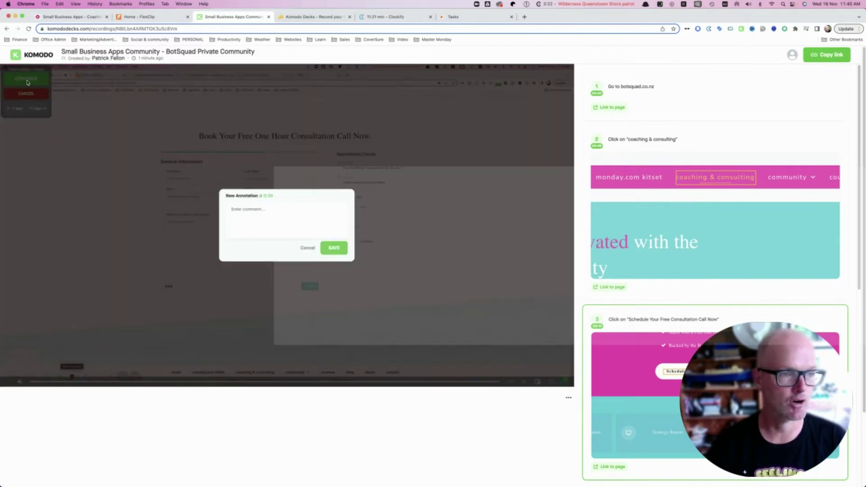
Save the note 'test comment', close the comment panel, and replay the recording
type("test comment")
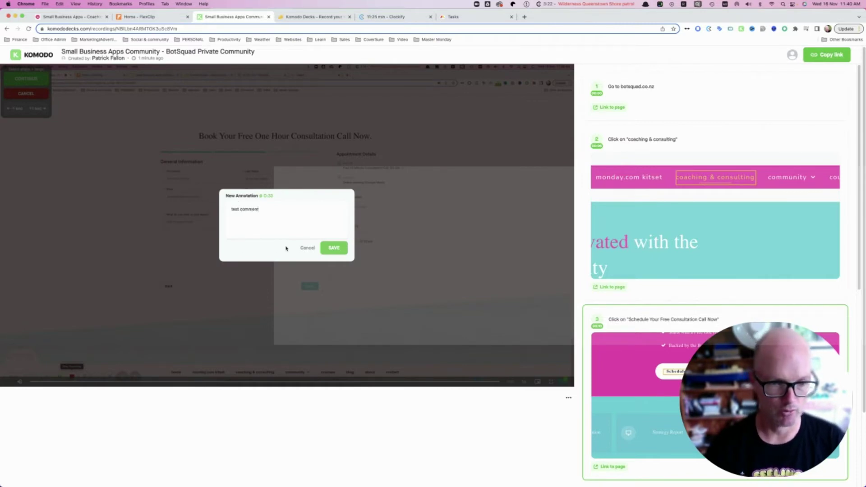
left_click(333, 251)
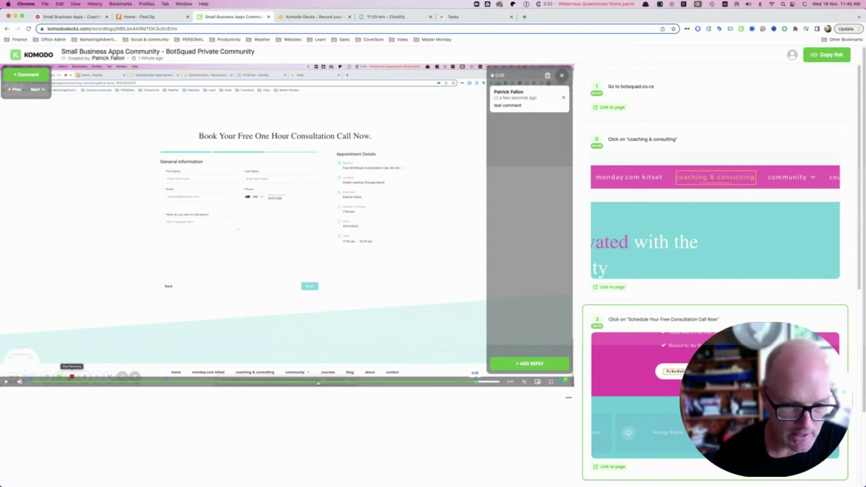
left_click(466, 383)
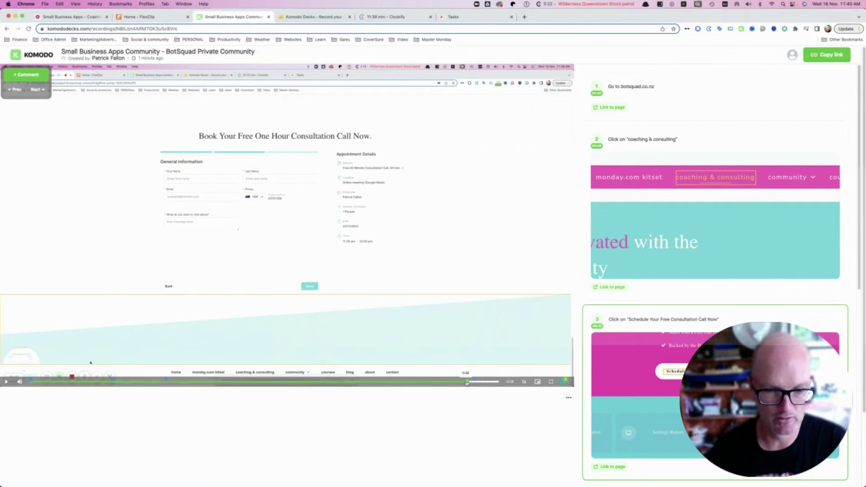
left_click(5, 382)
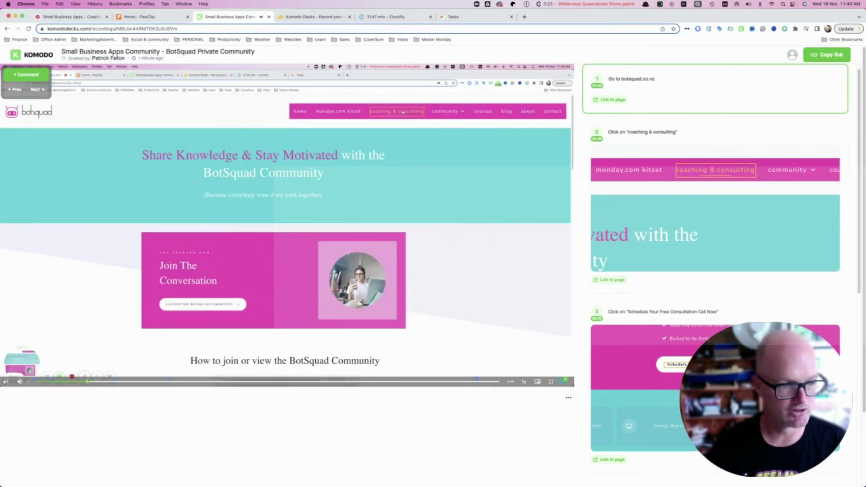
left_click(273, 359)
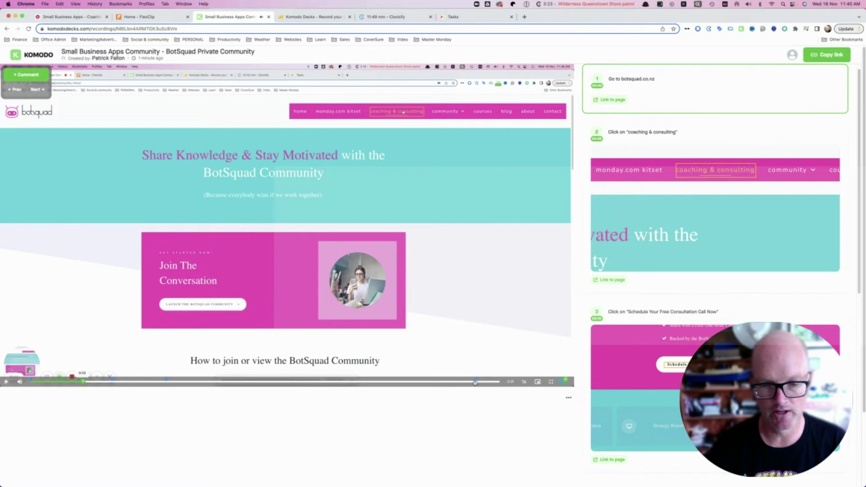
Seek the recording ahead to the booking page and check the Copy link options without copying
left_click(475, 382)
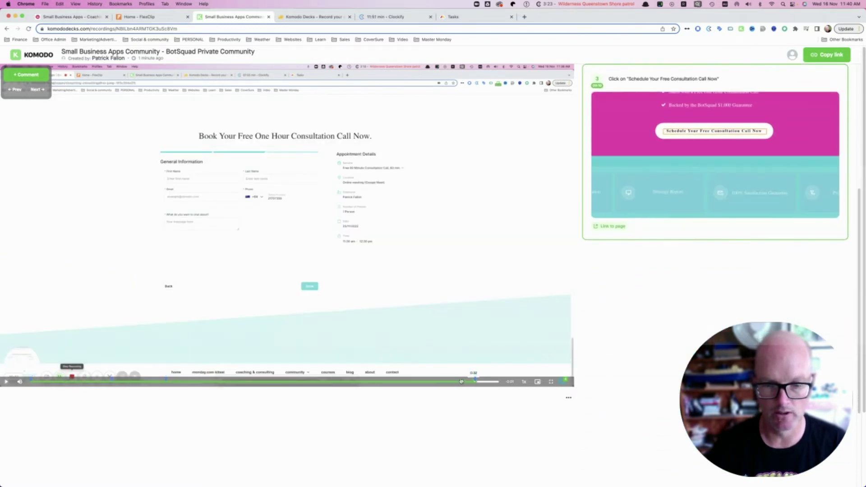
mouse_move(475, 379)
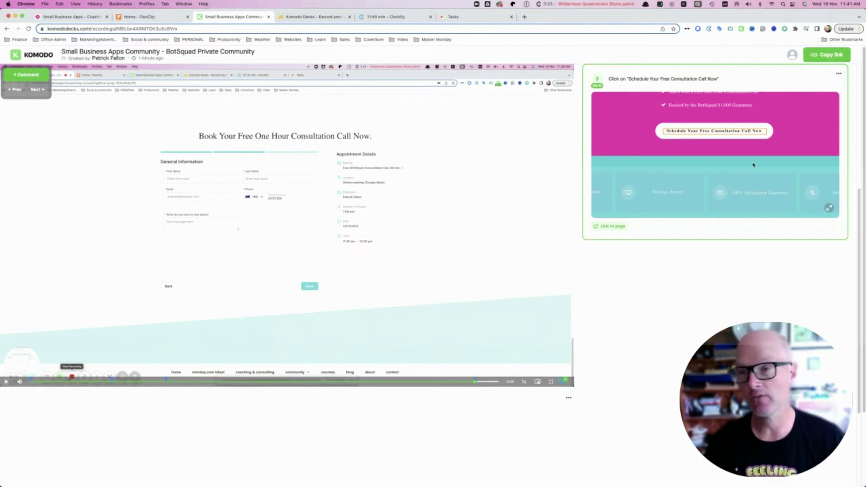
left_click(833, 55)
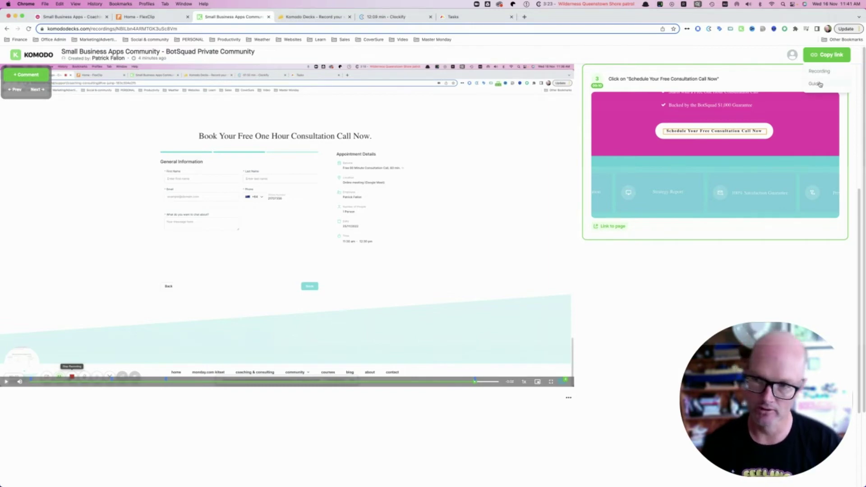
left_click(817, 83)
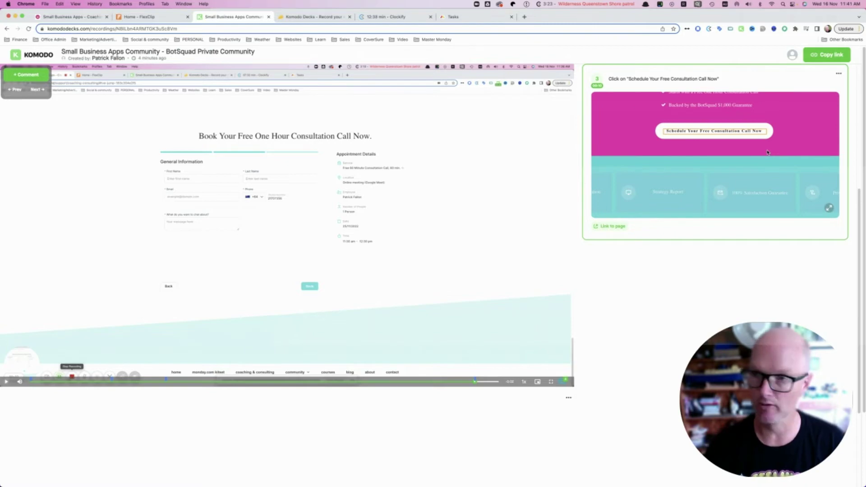
Glance at ManyCam's webcam preview, then return to the AppSumo Komodo Decks product page
key("super+Tab")
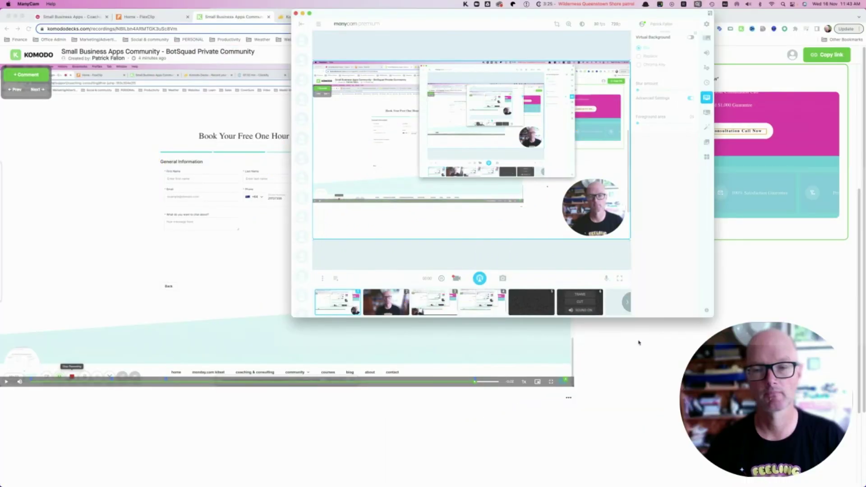
left_click(638, 343)
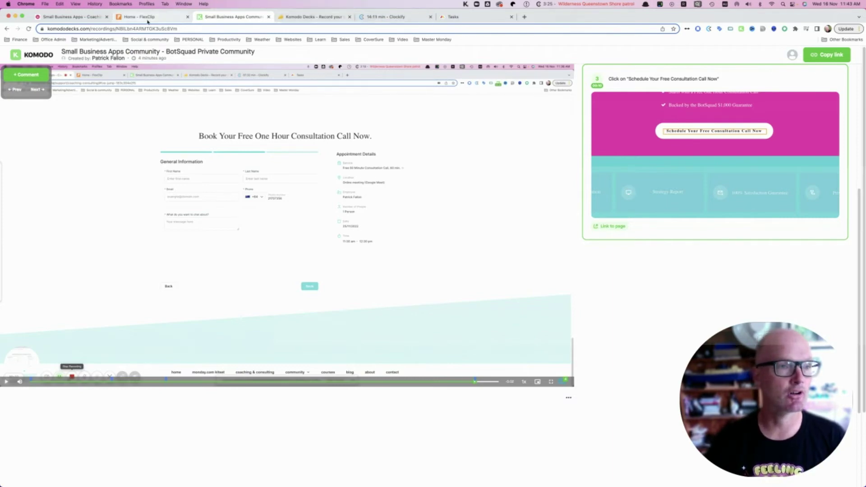
left_click(311, 17)
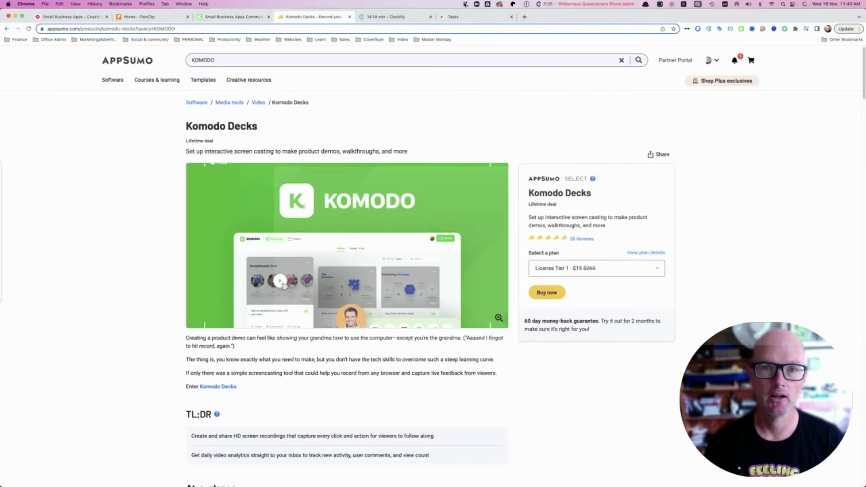
Select FaceTime HD Camera in Komodo's menu-bar recorder and start a screen recording
left_click(465, 4)
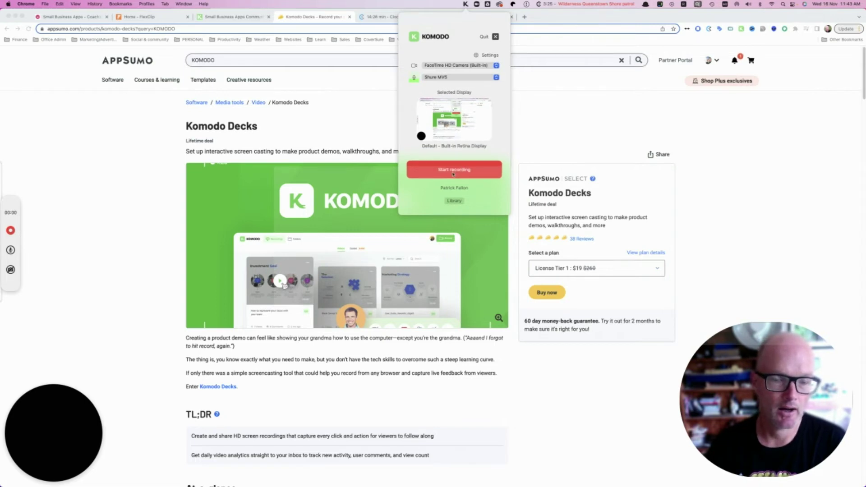
left_click(453, 67)
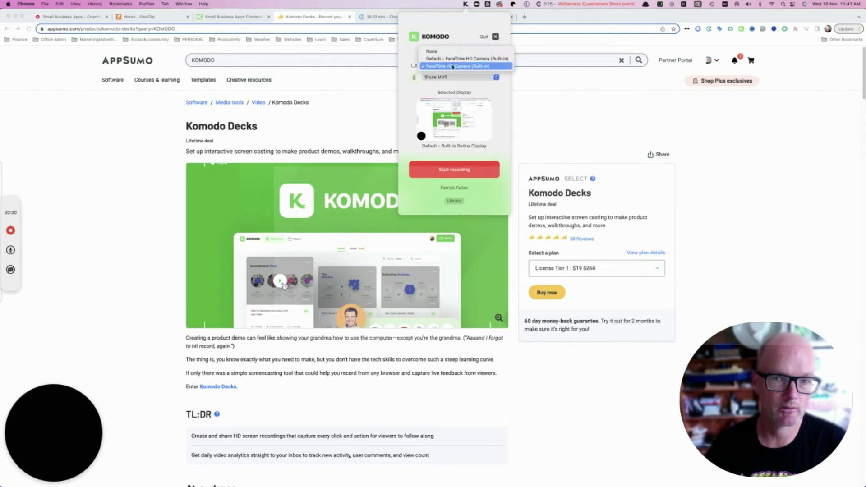
left_click(454, 66)
left_click(449, 170)
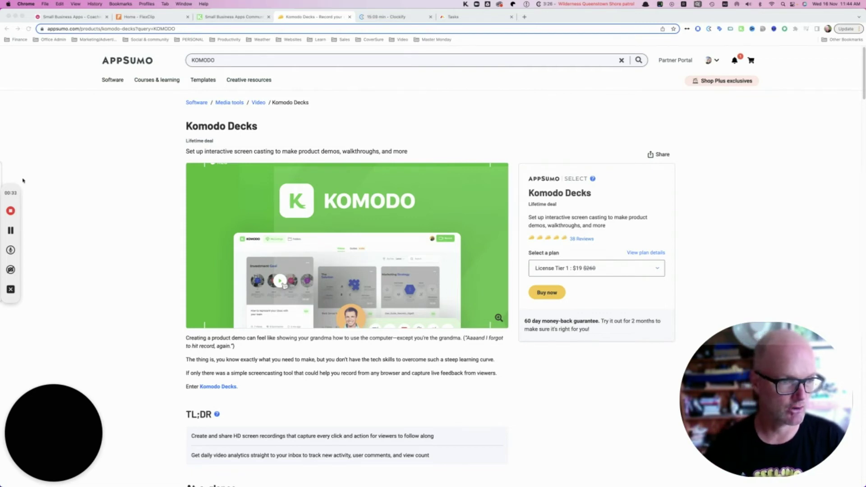
Stop the recording, bring the Komodo library forward, and play the 11:43 AM recording
left_click(10, 210)
key("super+Tab")
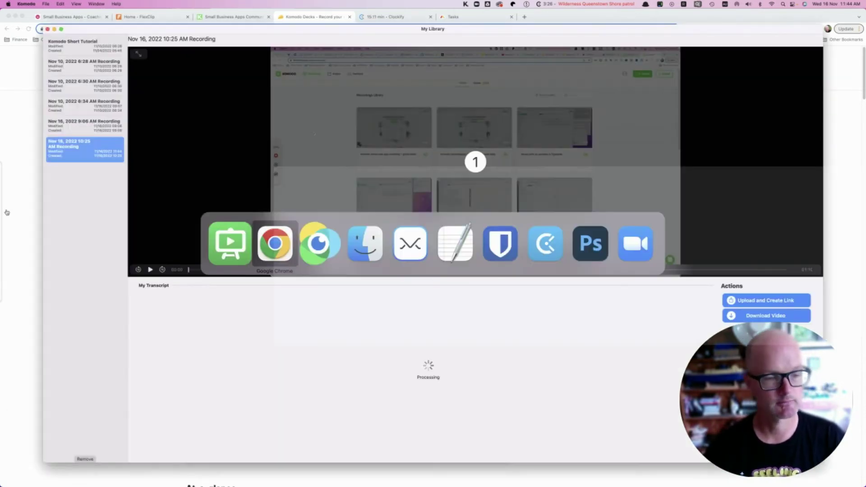
key("super+shift+Tab")
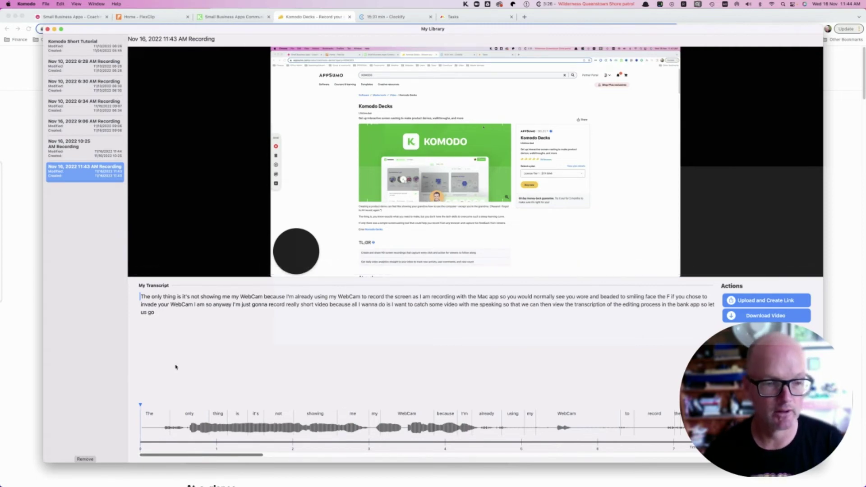
key("space")
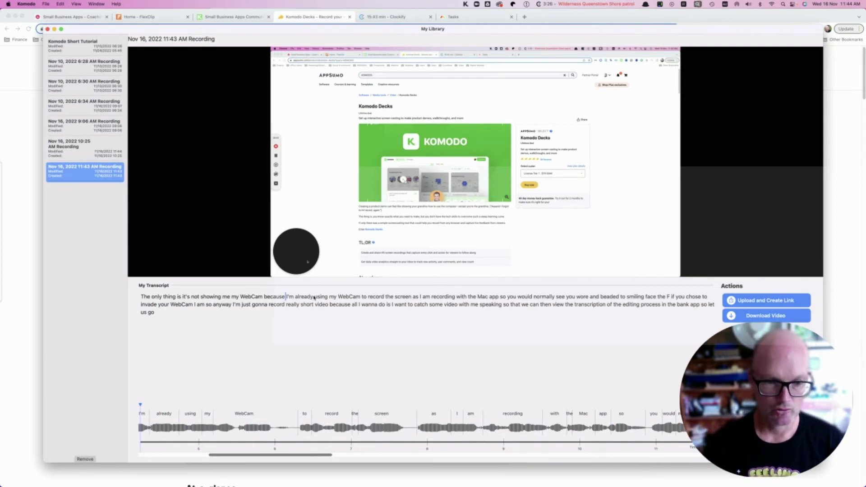
Select 'using my WebCam' in the transcript and choose Re-record Audio for it
left_click_drag(315, 298, 355, 298)
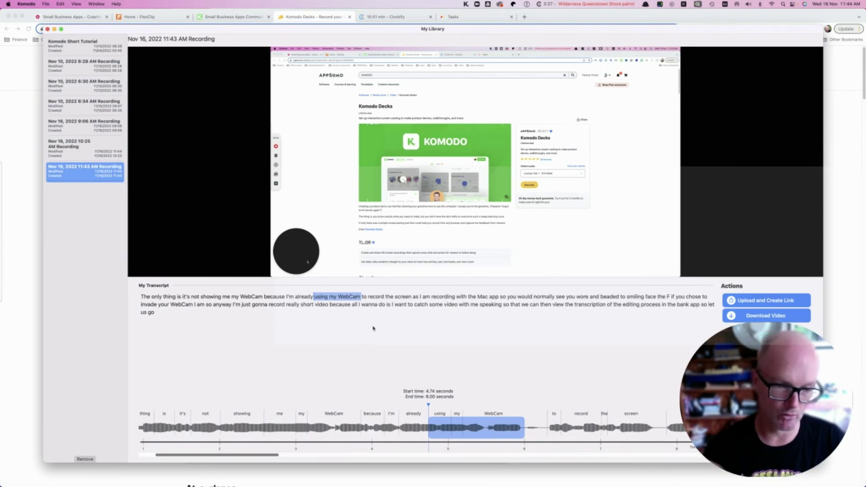
right_click(339, 299)
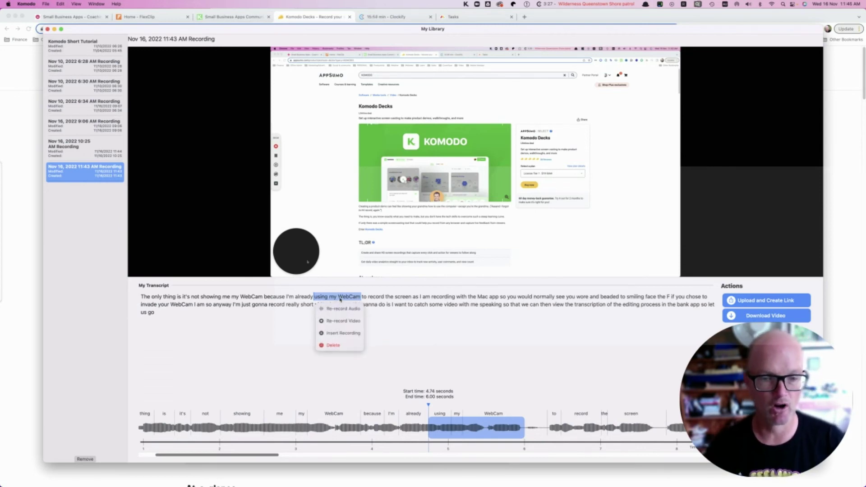
left_click(337, 310)
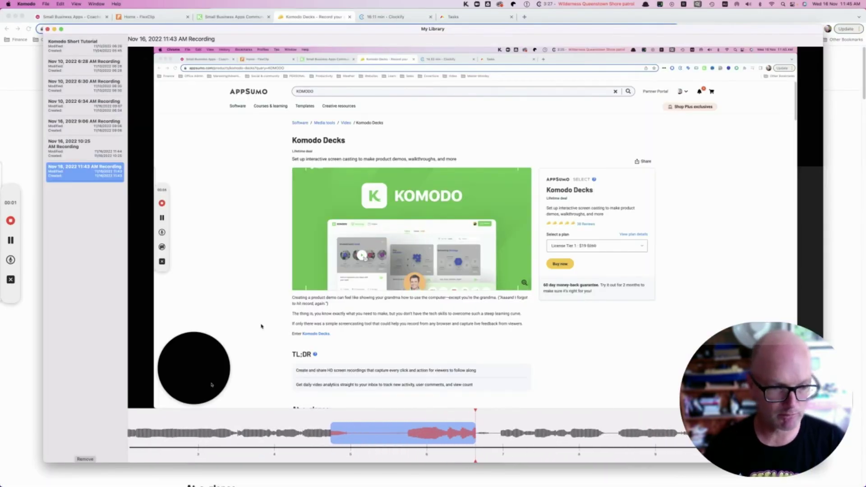
Stop the audio re-take and select the phrase 'to catch some video with me speaking'
left_click(10, 221)
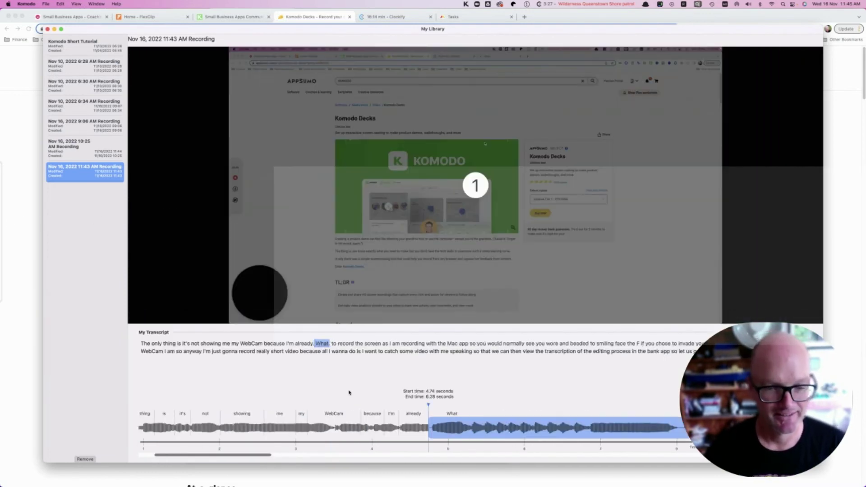
left_click(381, 447)
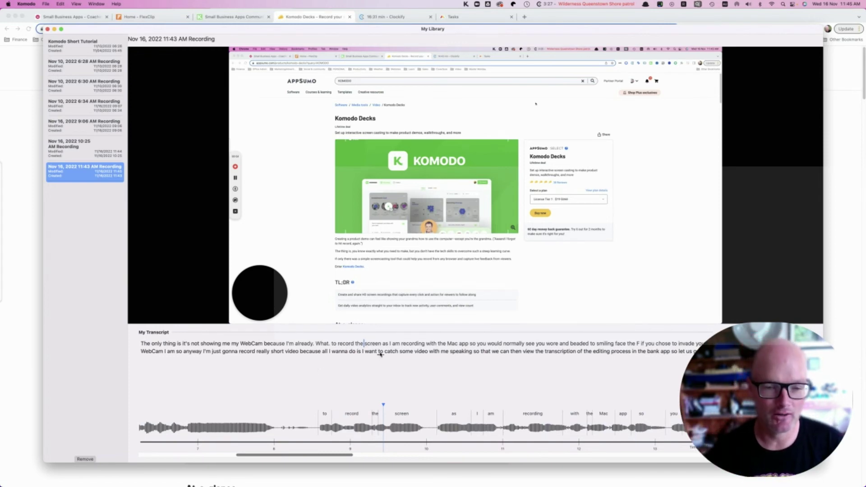
left_click_drag(380, 354, 461, 354)
Re-record the audio for the selected phrase 'to catch some video with me speaking'
right_click(463, 353)
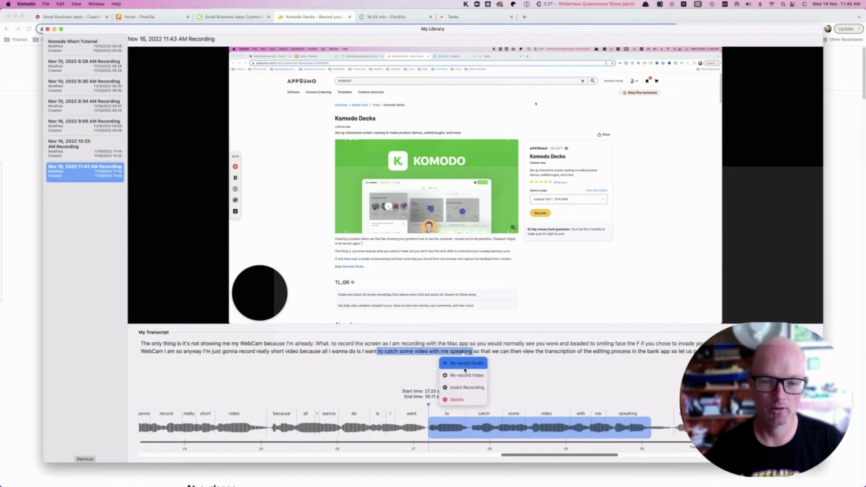
left_click(465, 372)
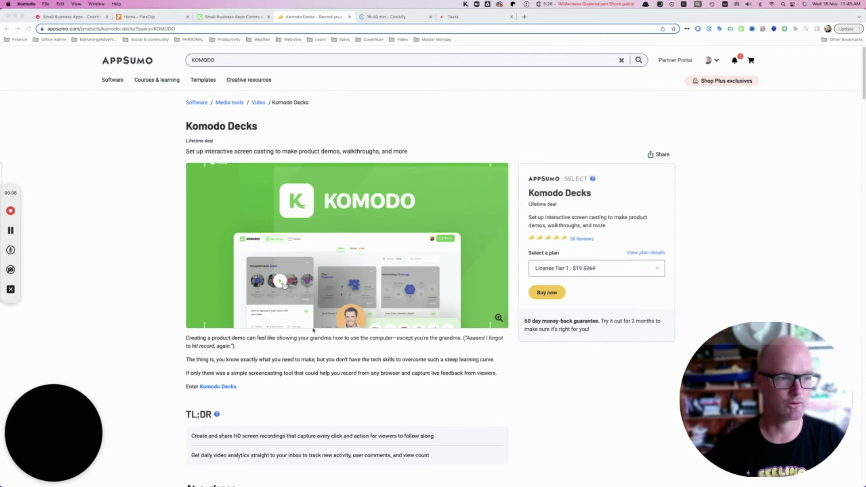
left_click(10, 210)
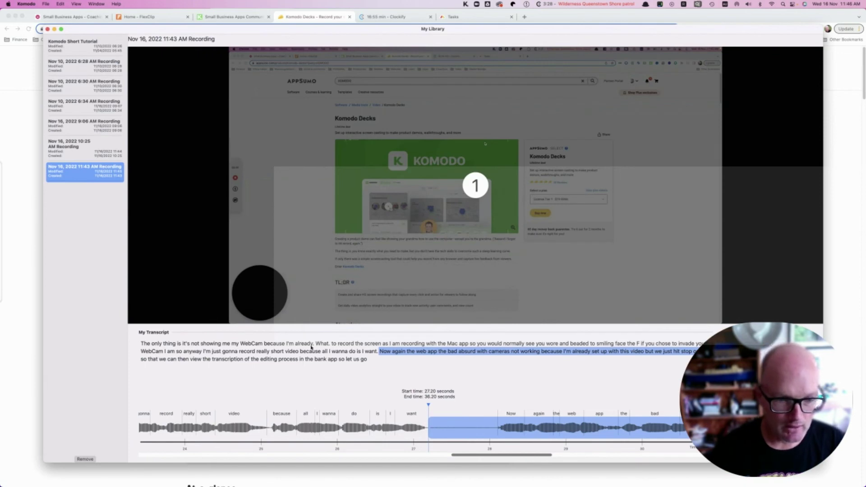
Review playback near 'because', then select 'Now again the web app the' in the transcript
left_click(300, 351)
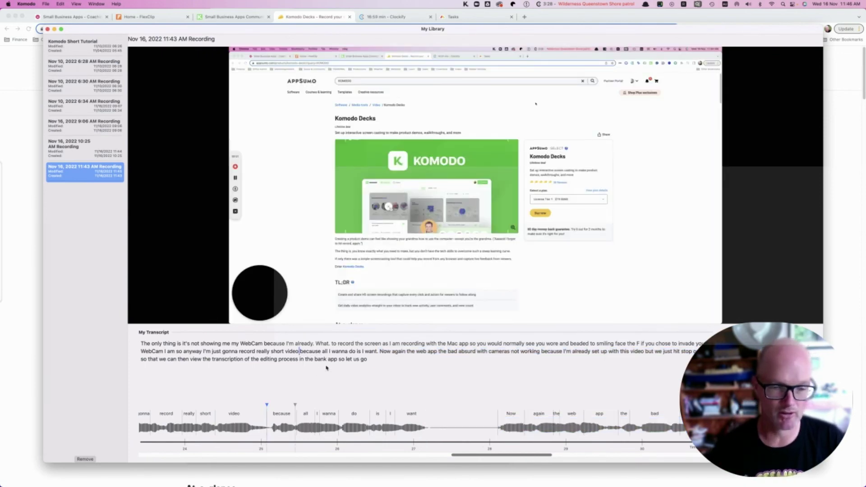
key("shift+alt+Right")
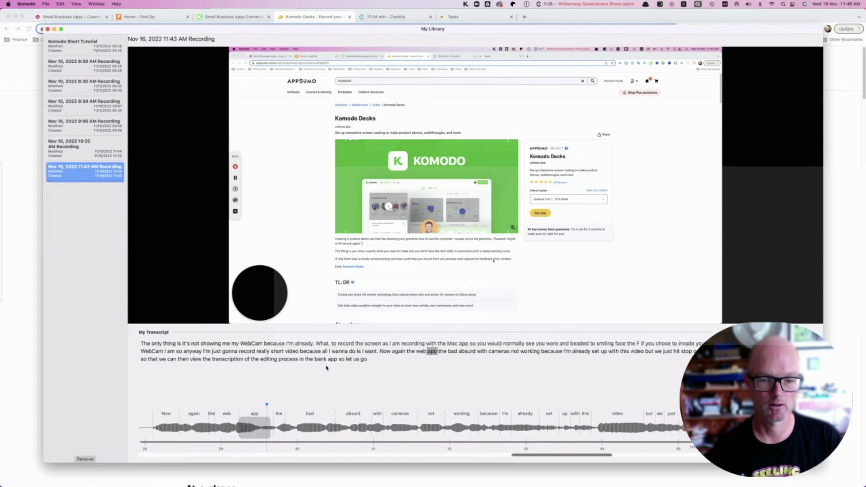
key("space")
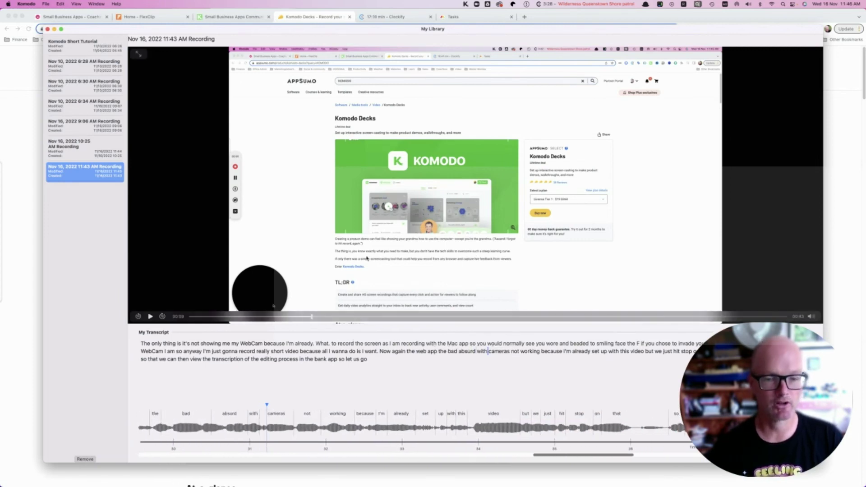
left_click_drag(378, 352, 447, 357)
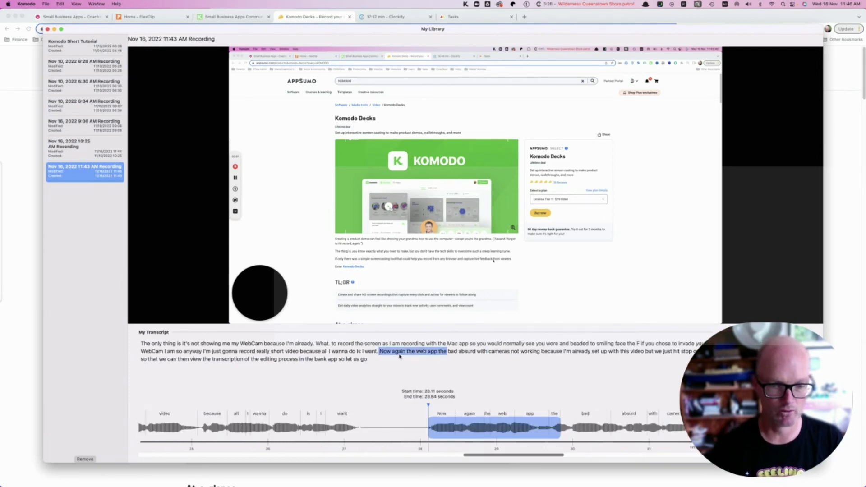
Re-record the video behind 'Now again the web app the', showing the botsquad booking form
right_click(399, 356)
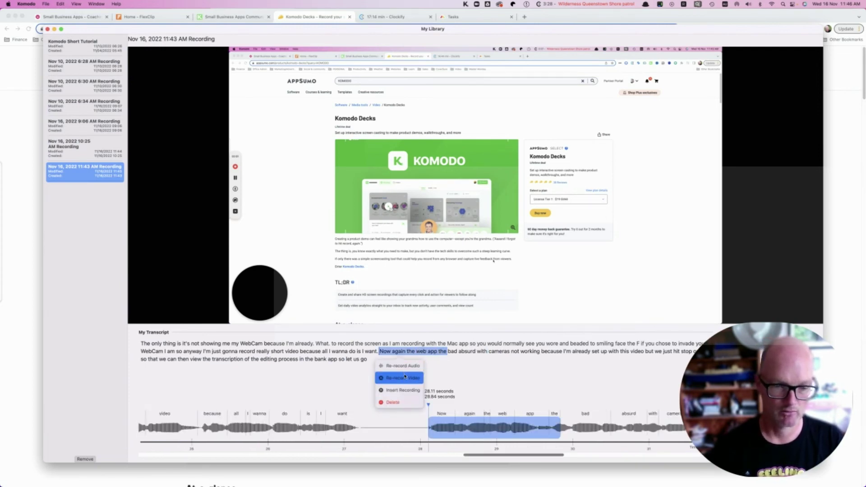
left_click(405, 377)
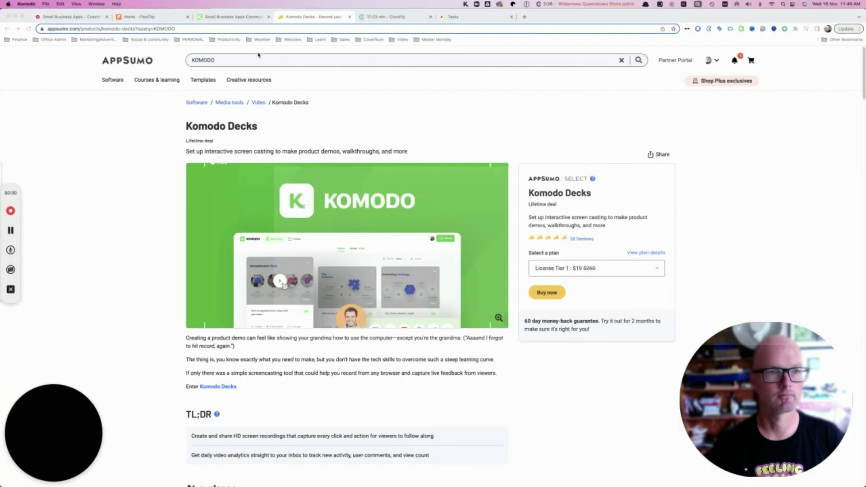
left_click(55, 17)
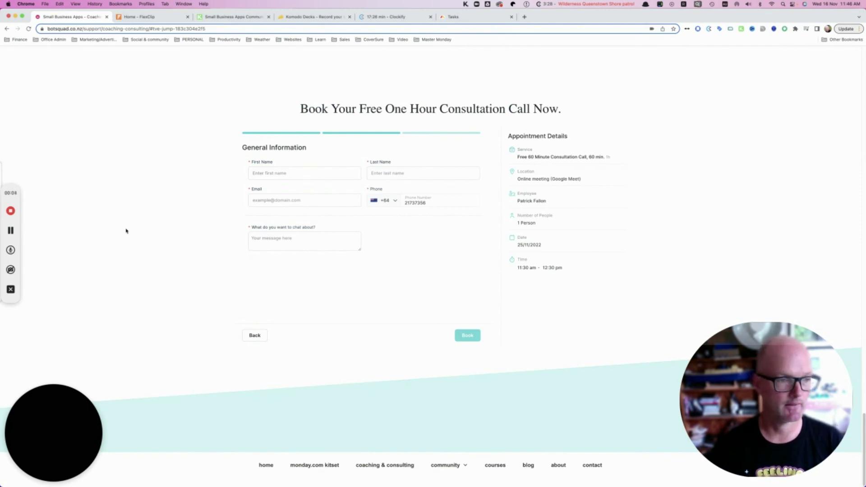
left_click(10, 211)
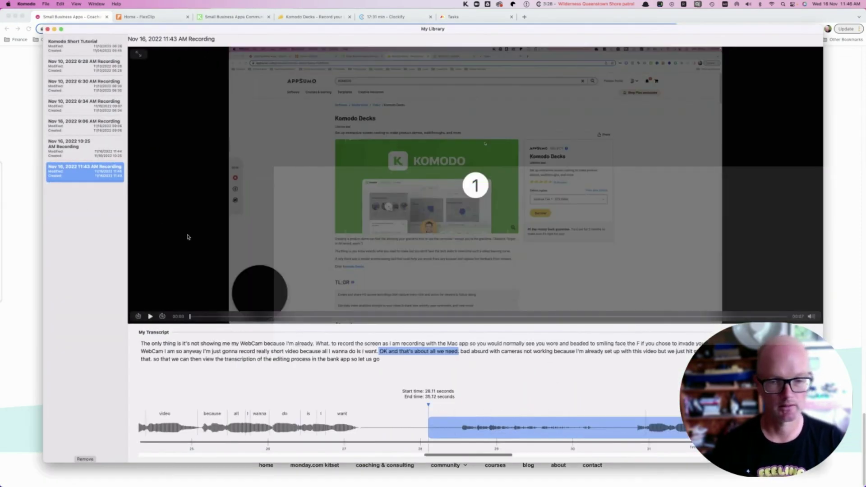
Play the 11:43 AM Recording from the word 'all' to review the re-recorded parts
left_click(326, 352)
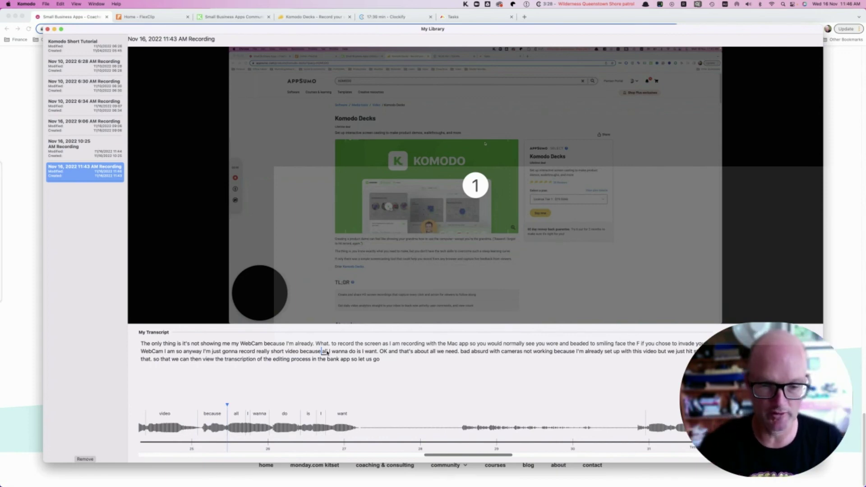
key("space")
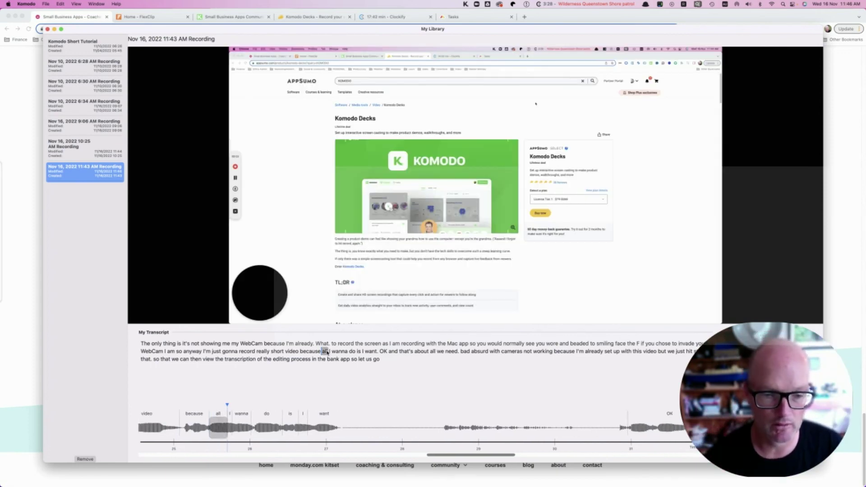